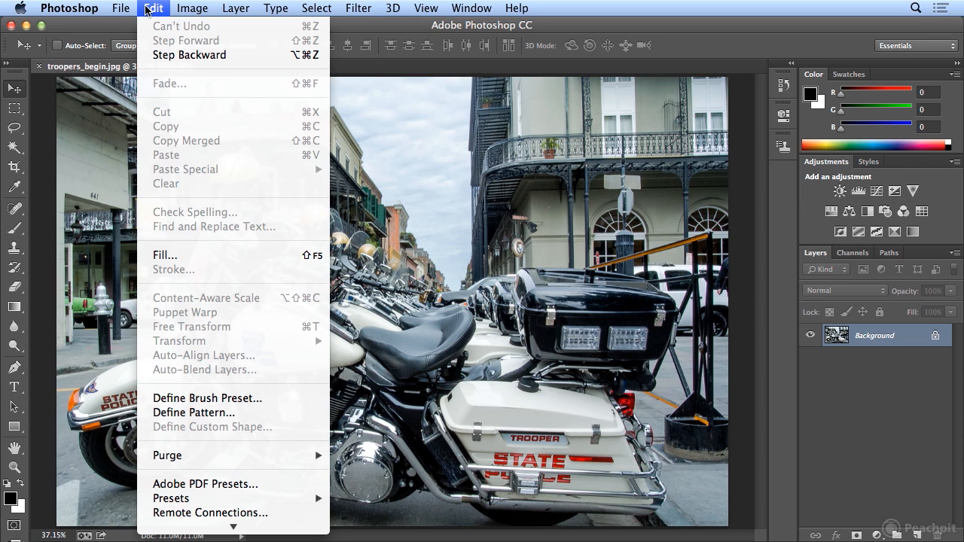
# Open the Keyboard Shortcuts and Menus settings and check which shortcut sets are available.
pyautogui.moveTo(226, 529)
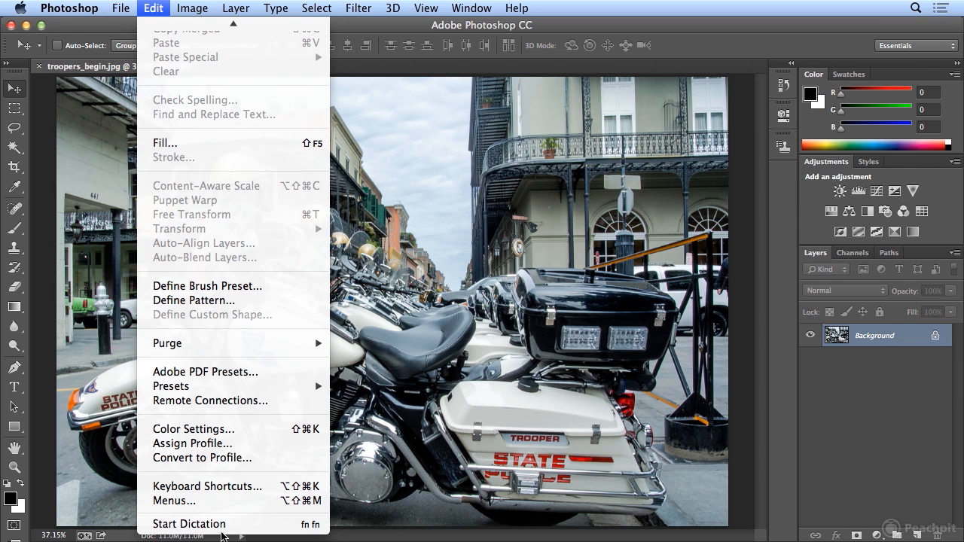
pyautogui.click(280, 491)
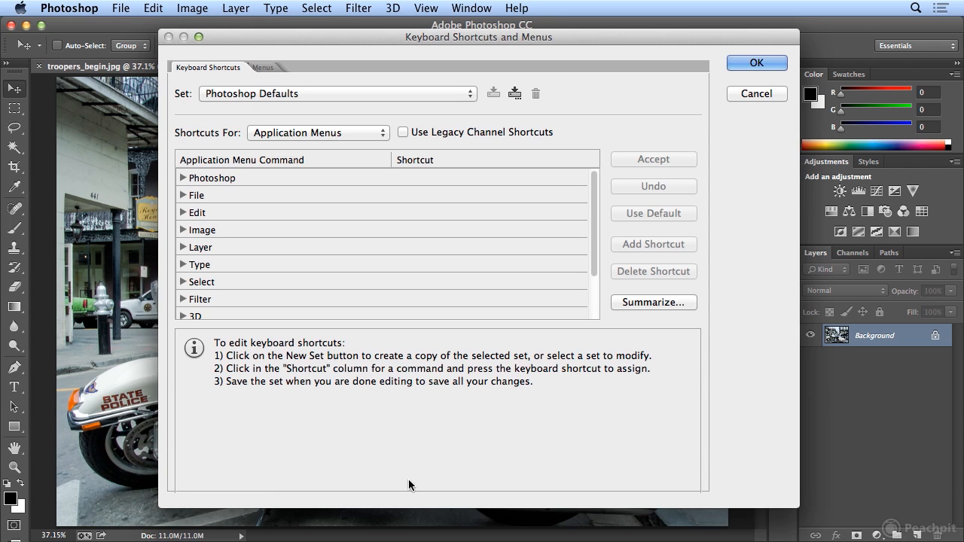
pyautogui.click(386, 94)
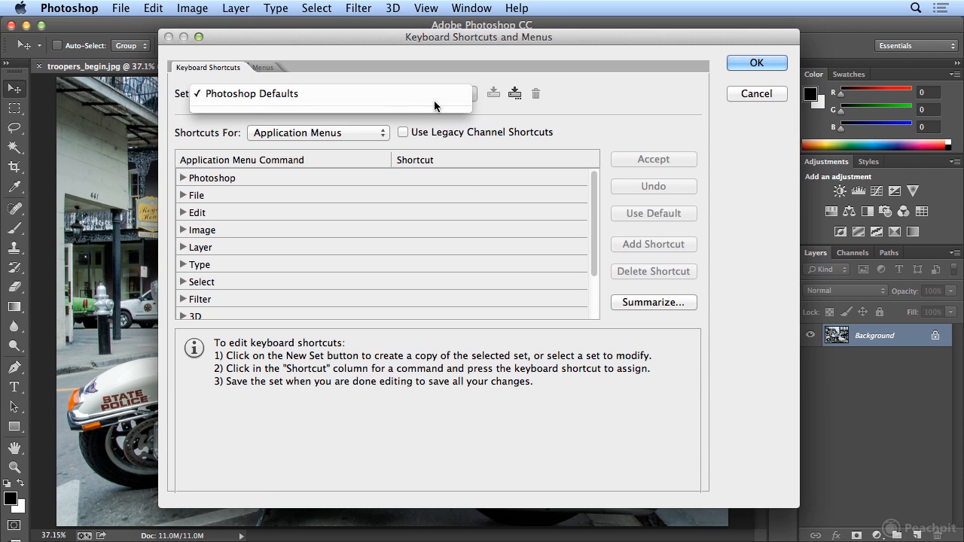
pyautogui.click(630, 111)
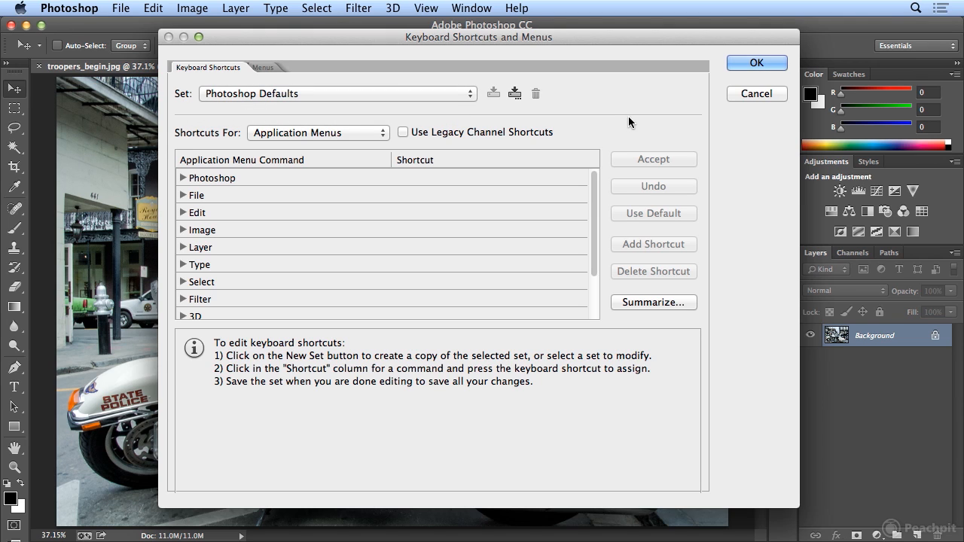
# Export a summary of the Photoshop Defaults shortcut set to the Desktop as Photoshop Defaults.htm.
pyautogui.click(654, 302)
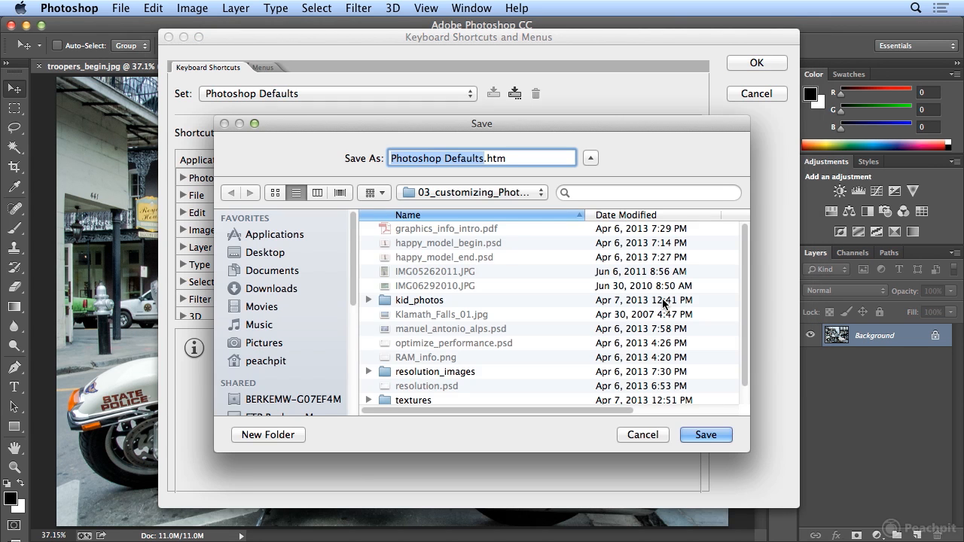
pyautogui.click(266, 254)
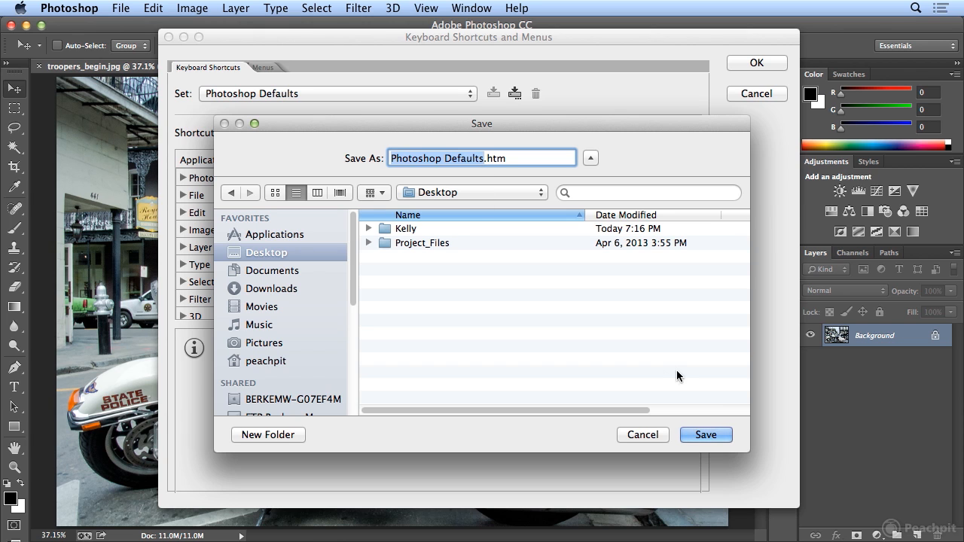
pyautogui.click(707, 434)
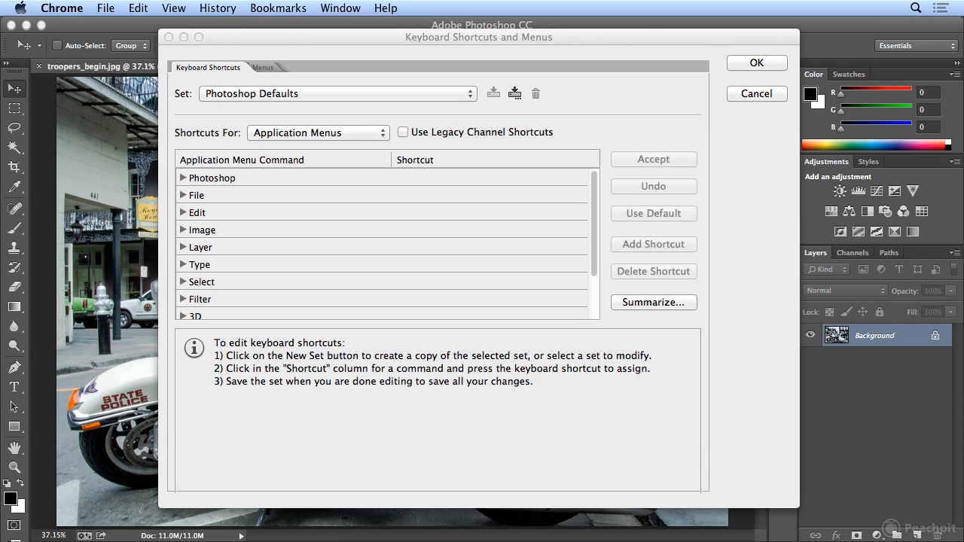
# Enlarge the browser window and look through the application menu shortcuts in the exported summary.
pyautogui.moveTo(963, 136); pyautogui.dragTo(483, 32)
pyautogui.click(44, 32)
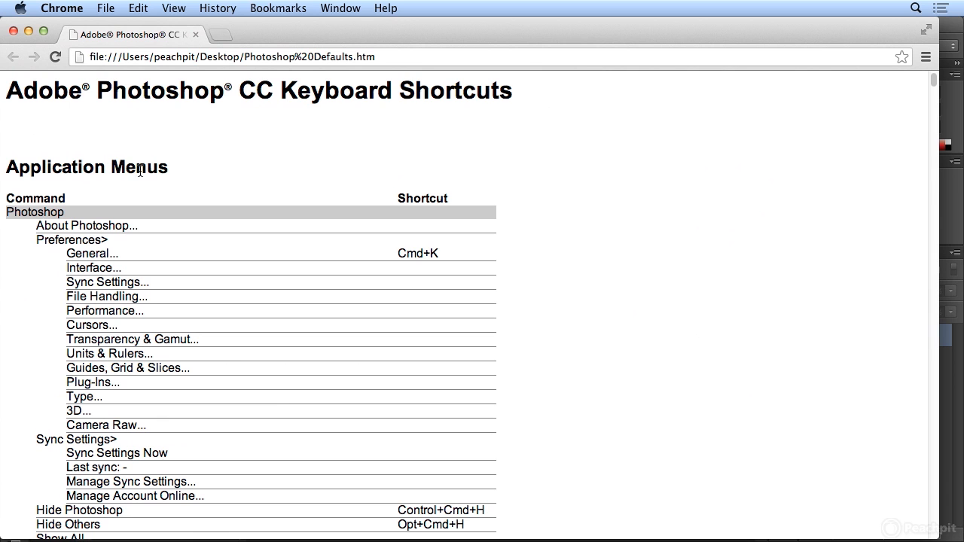
pyautogui.scroll(-10, 157, 215)
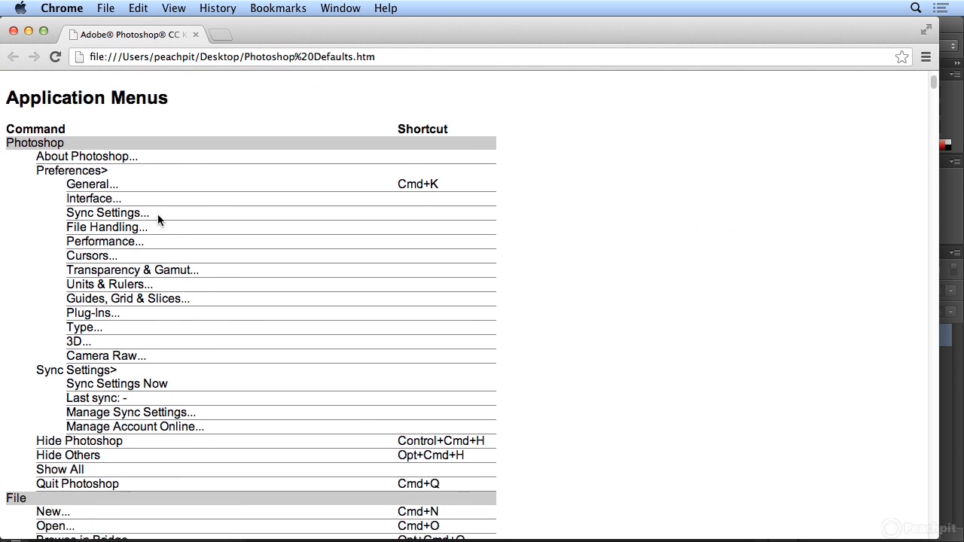
pyautogui.scroll(-20, 158, 214)
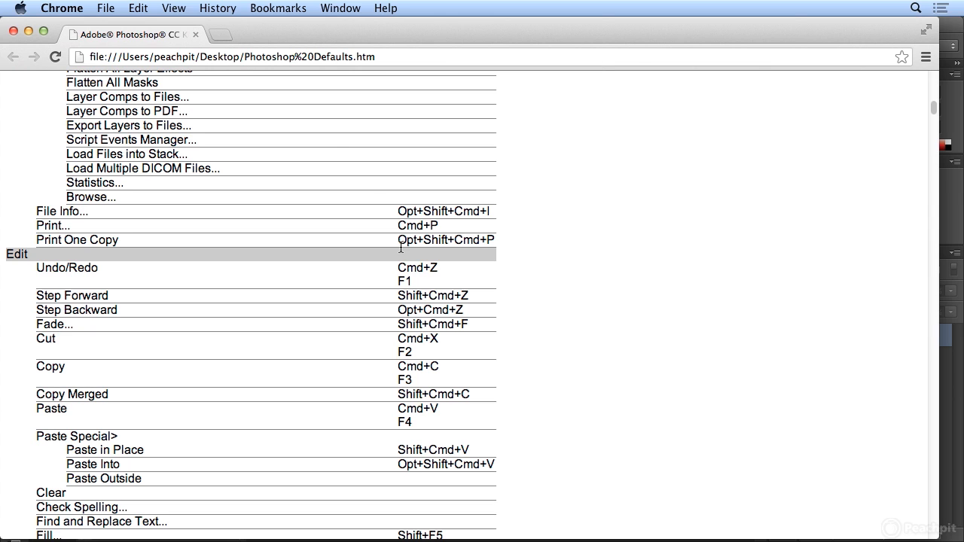
# Search the shortcuts summary for "type" and go through all the matches.
pyautogui.click(128, 8)
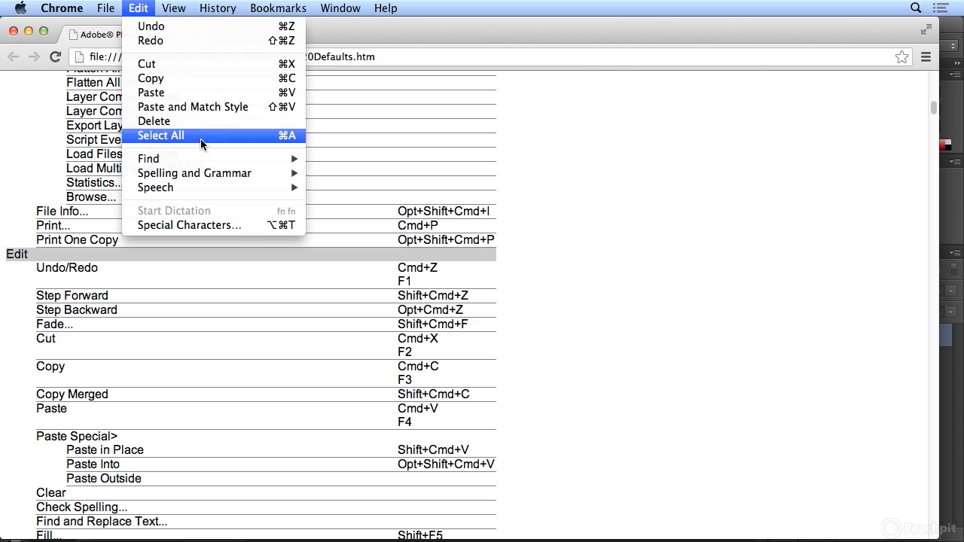
pyautogui.moveTo(204, 160)
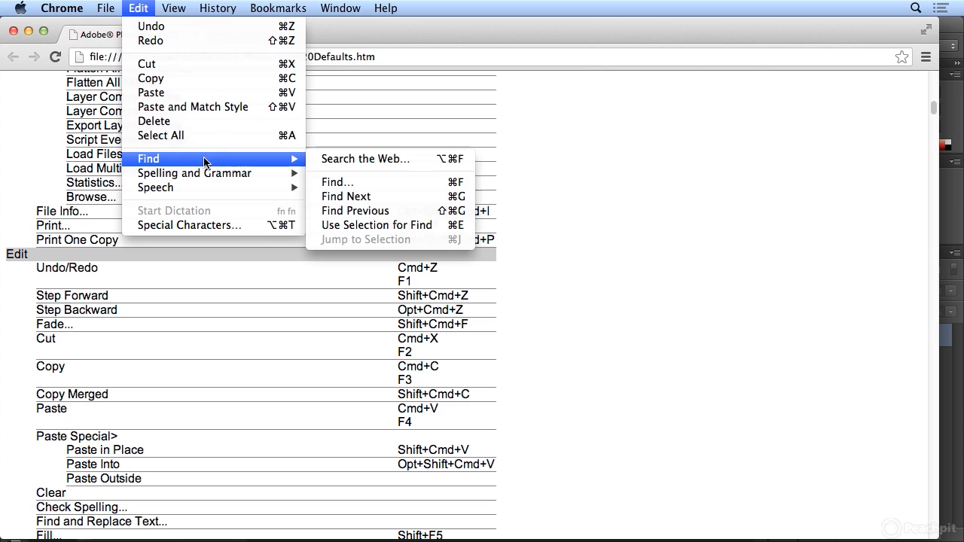
pyautogui.click(400, 183)
pyautogui.write('type')
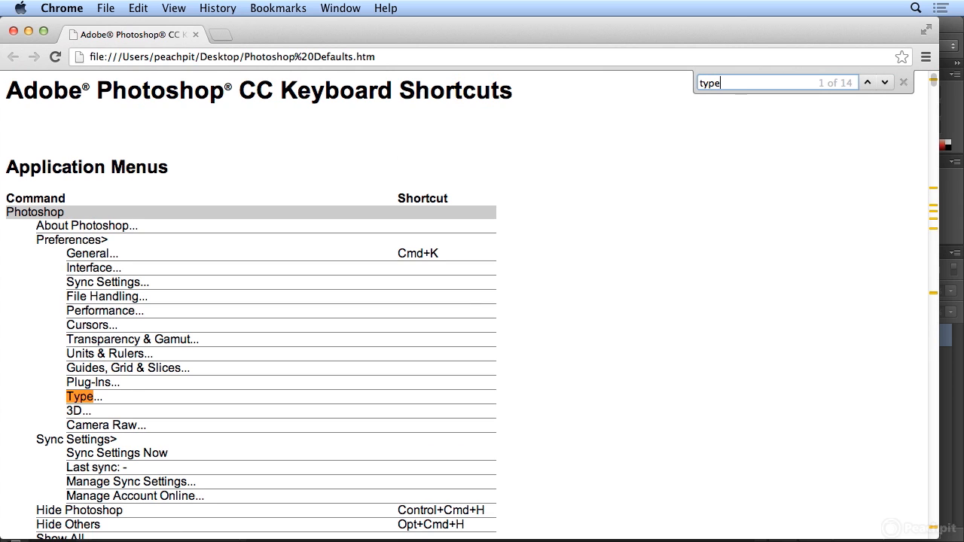
pyautogui.click(885, 82)
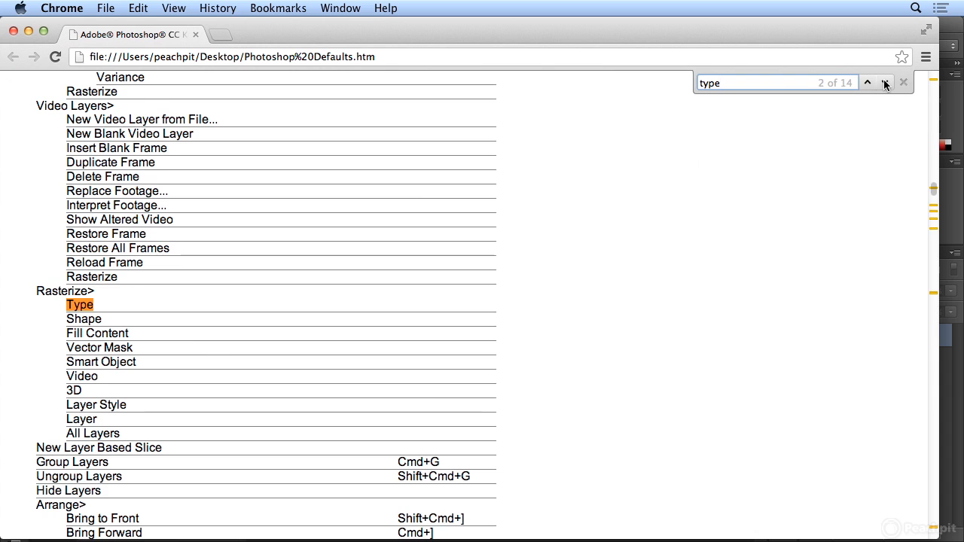
pyautogui.click(885, 82)
pyautogui.click(886, 83)
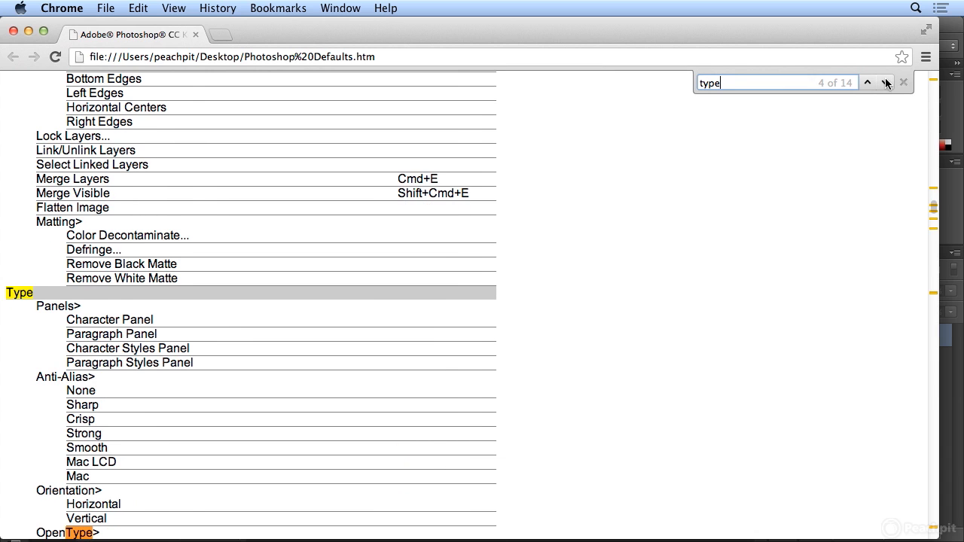
pyautogui.click(886, 83)
pyautogui.click(886, 83)
pyautogui.click(887, 83)
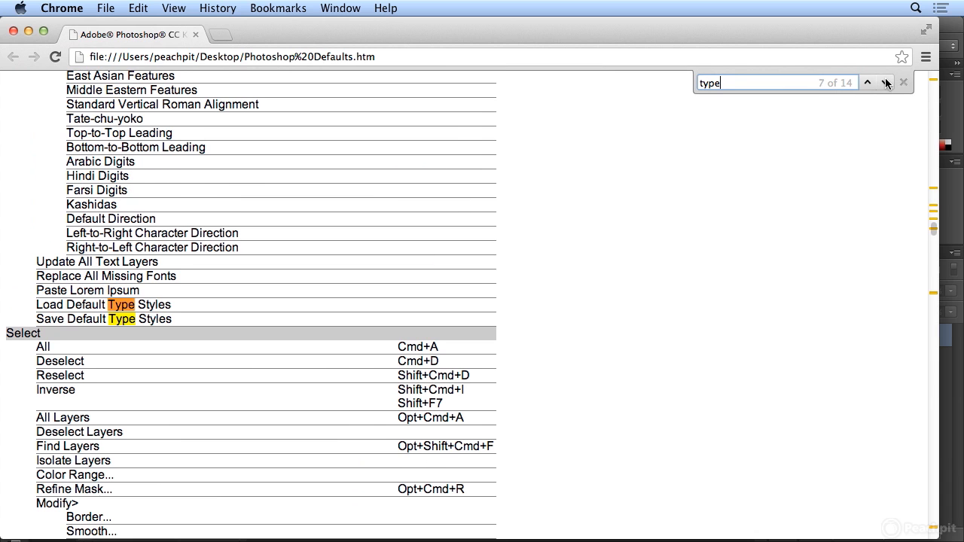
pyautogui.click(886, 83)
pyautogui.click(886, 83)
pyautogui.click(886, 83)
pyautogui.click(886, 83)
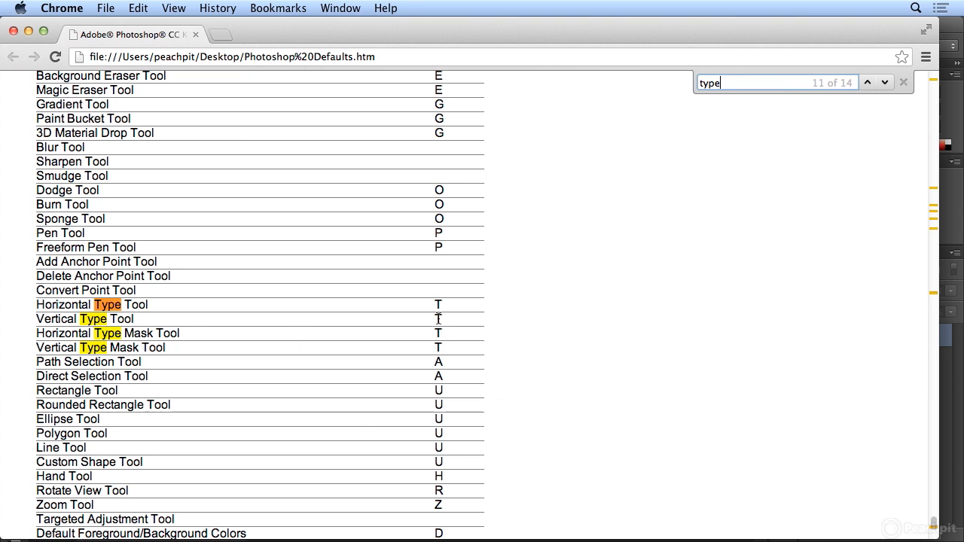
pyautogui.click(885, 83)
pyautogui.click(885, 83)
pyautogui.click(885, 82)
pyautogui.click(884, 83)
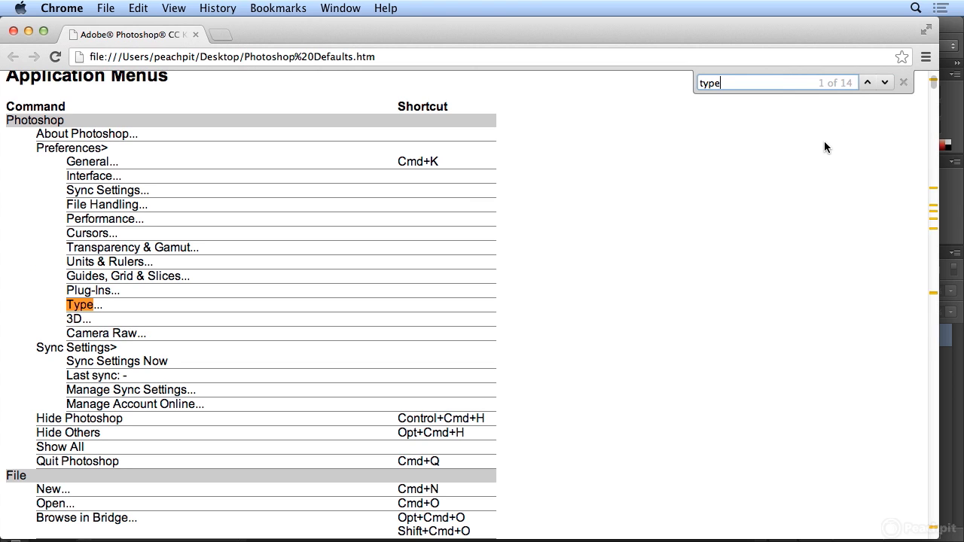
# Search the summary for "image size", and close the browser window to return to Photoshop's shortcut settings.
pyautogui.doubleClick(731, 83)
pyautogui.write('image size')
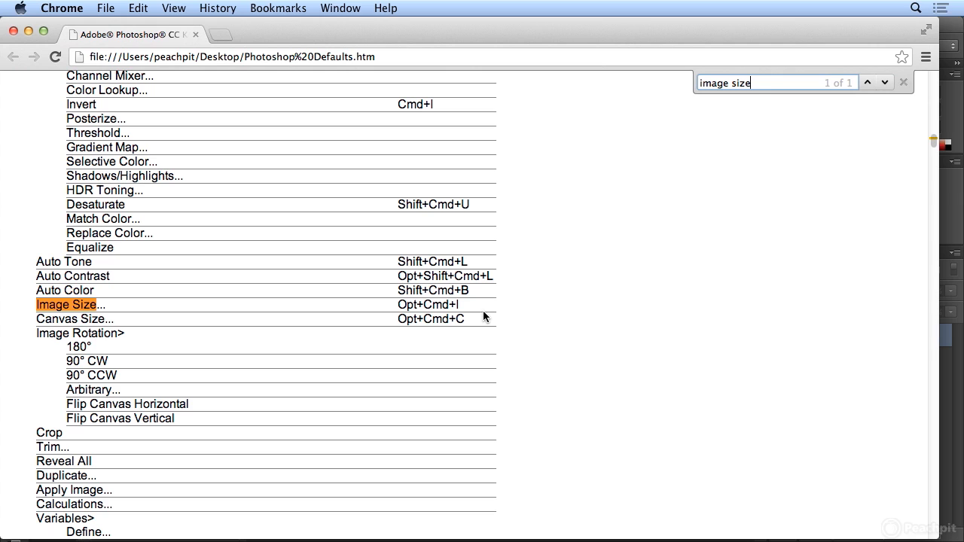
pyautogui.click(13, 31)
pyautogui.click(331, 42)
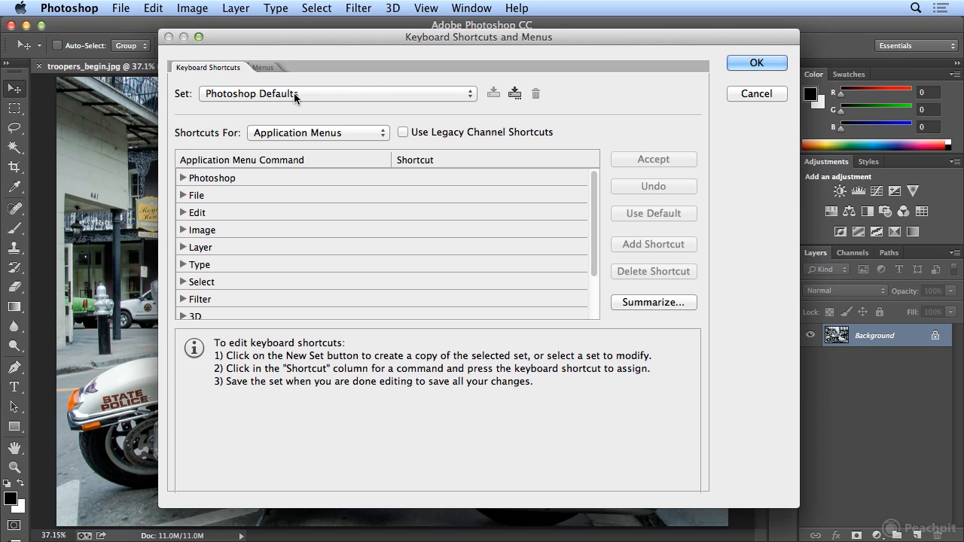
# Save a copy of the Photoshop Defaults set in the Keyboard Shortcuts folder, named with the owner's first name.
pyautogui.click(515, 94)
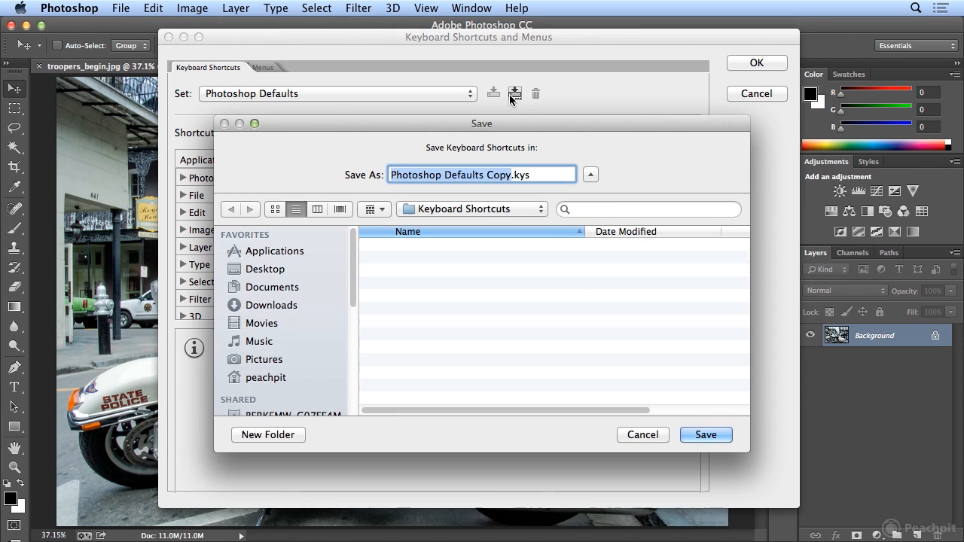
pyautogui.write('Kelly')
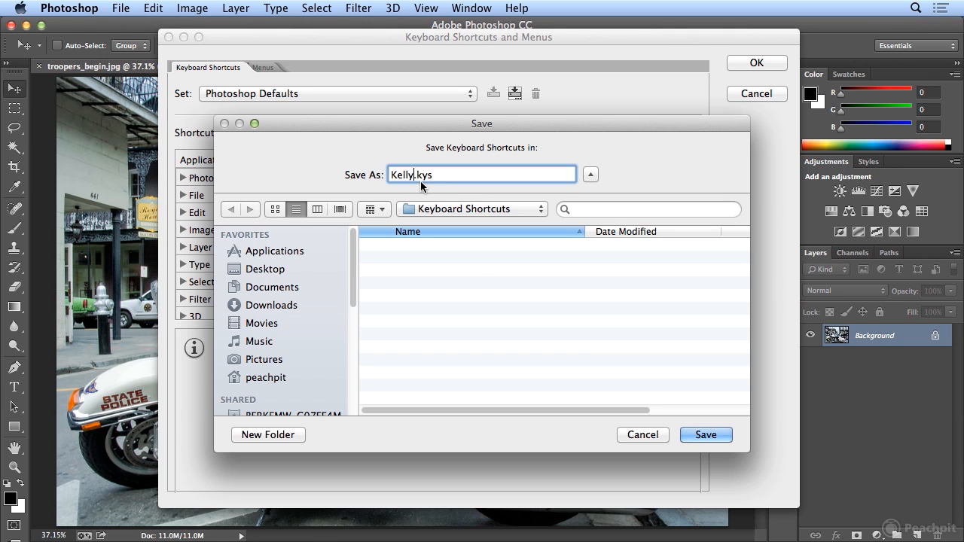
pyautogui.click(457, 209)
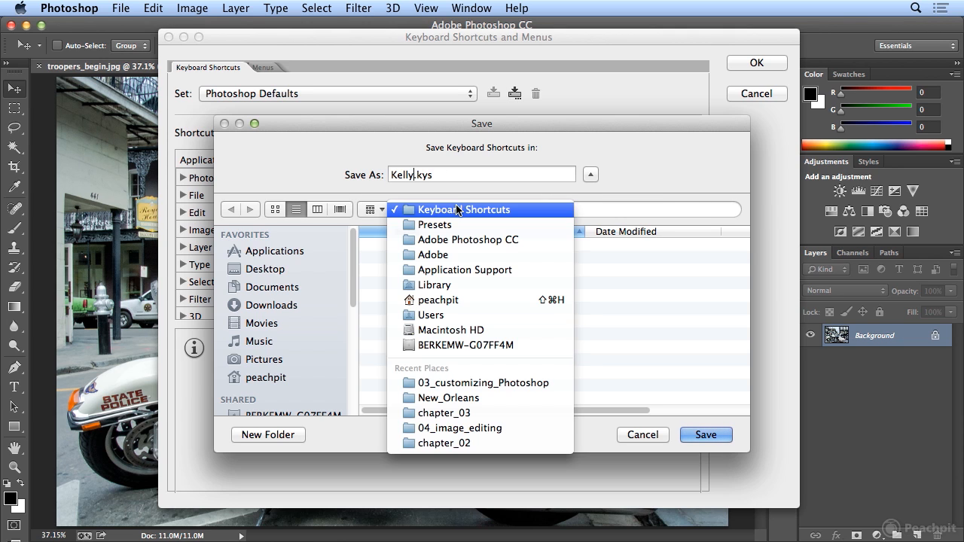
pyautogui.click(580, 206)
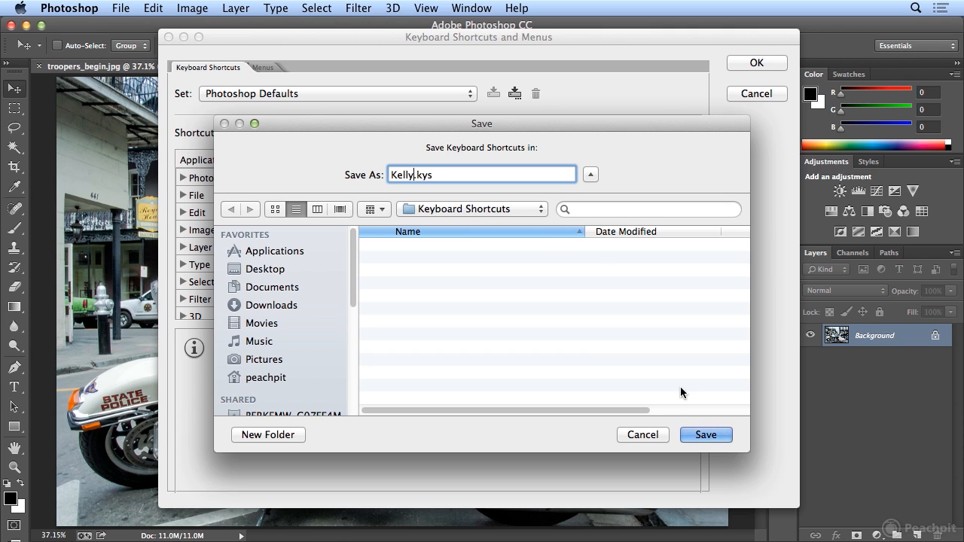
pyautogui.click(702, 436)
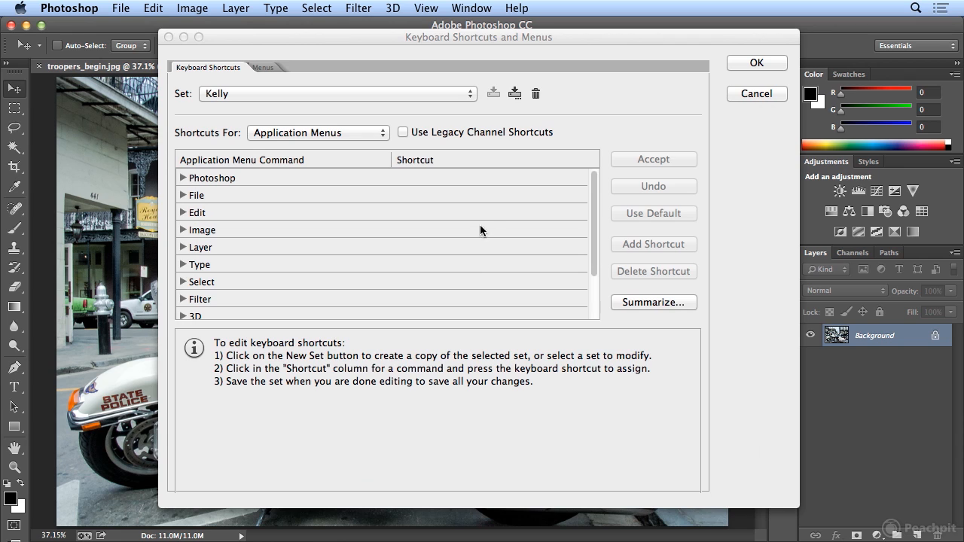
# View the shortcuts for Panel Menus and switch the list to the Tools shortcuts.
pyautogui.click(377, 137)
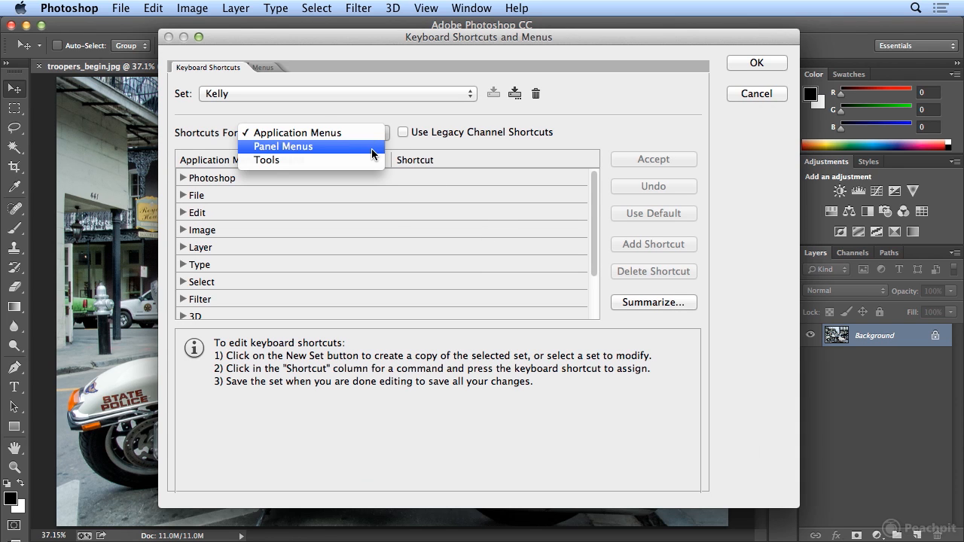
pyautogui.click(371, 154)
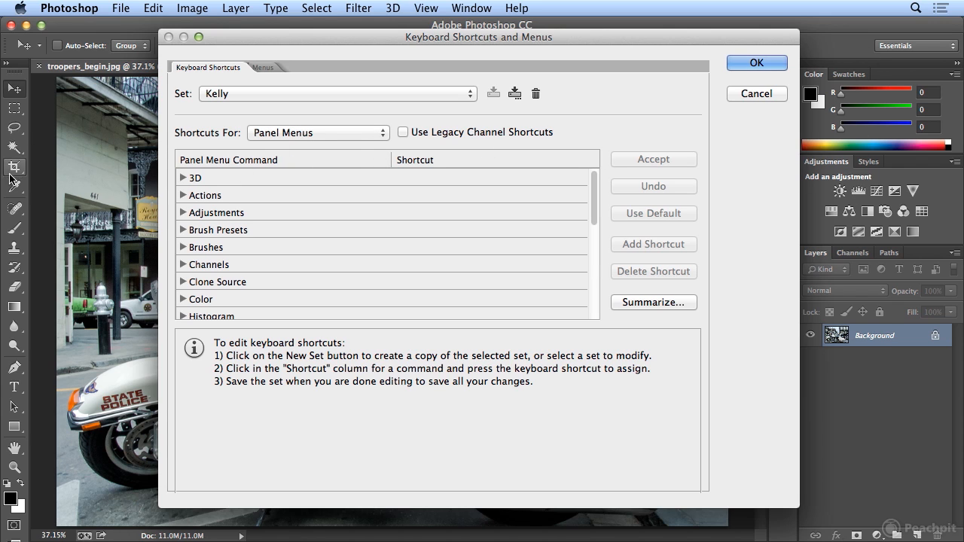
pyautogui.click(354, 136)
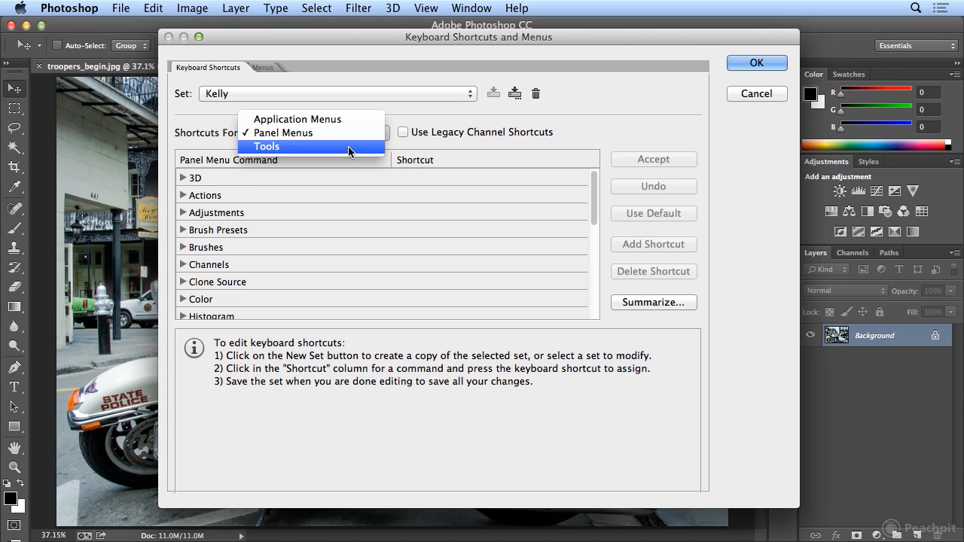
pyautogui.click(348, 146)
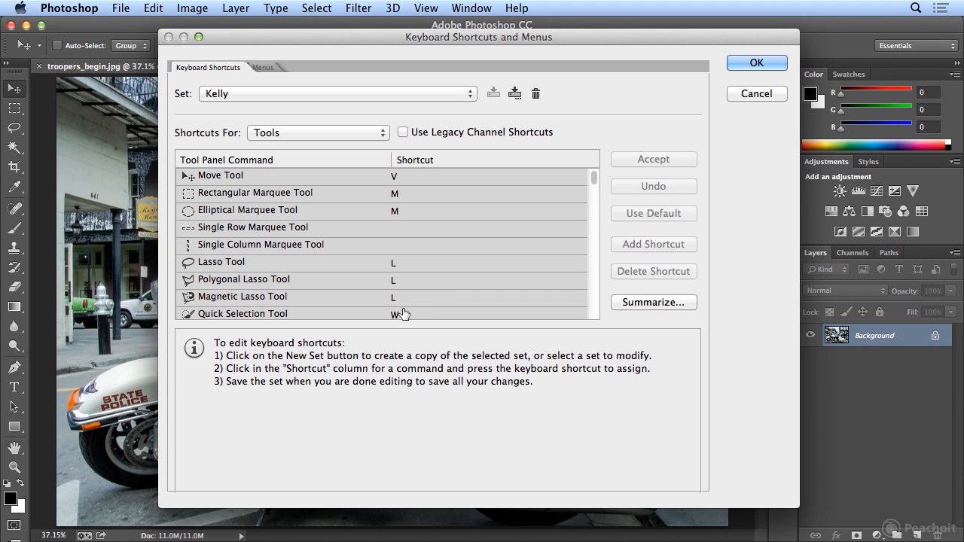
# Assign the shortcut R to the Blur Tool, accept the conflict and leave the Rotate View Tool's shortcut empty.
pyautogui.click(593, 291)
pyautogui.click(593, 292)
pyautogui.click(593, 291)
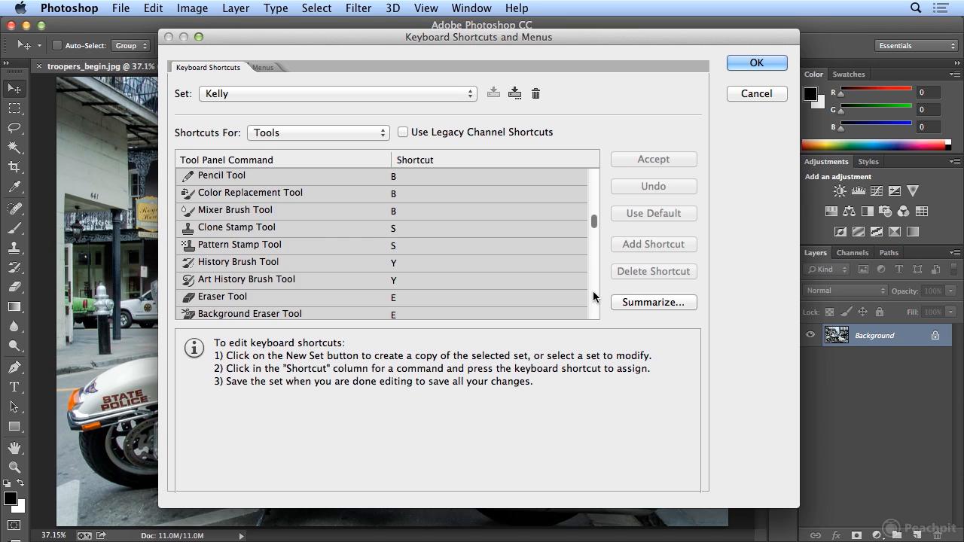
pyautogui.click(594, 296)
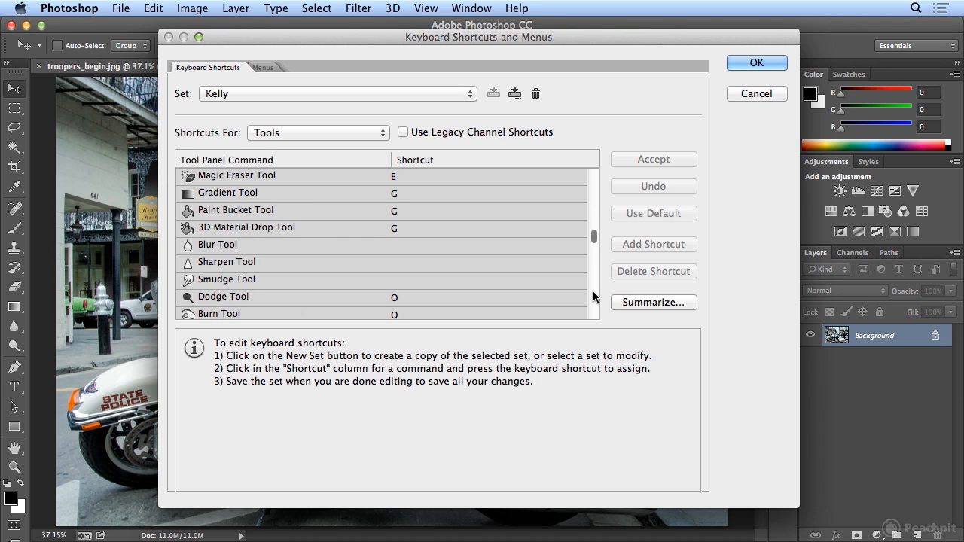
pyautogui.click(320, 250)
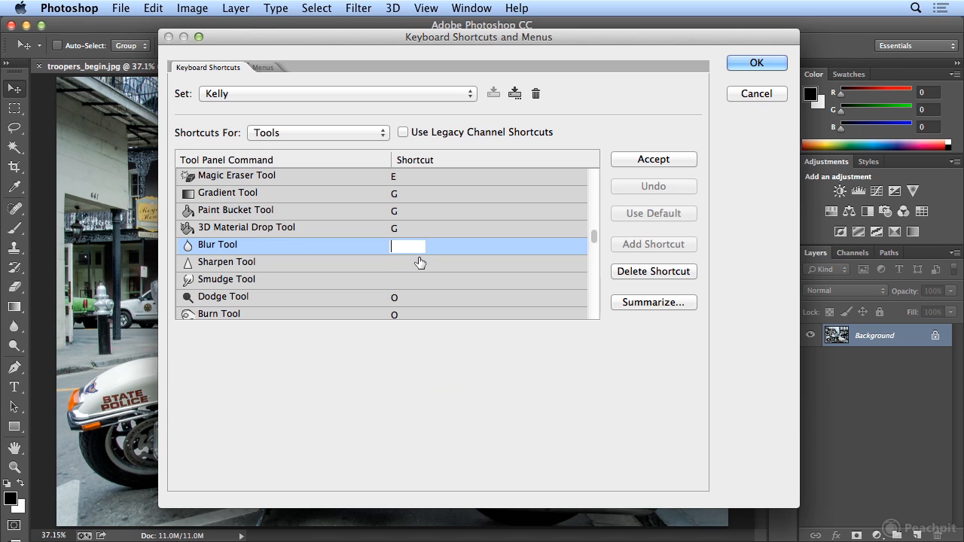
pyautogui.press('r')
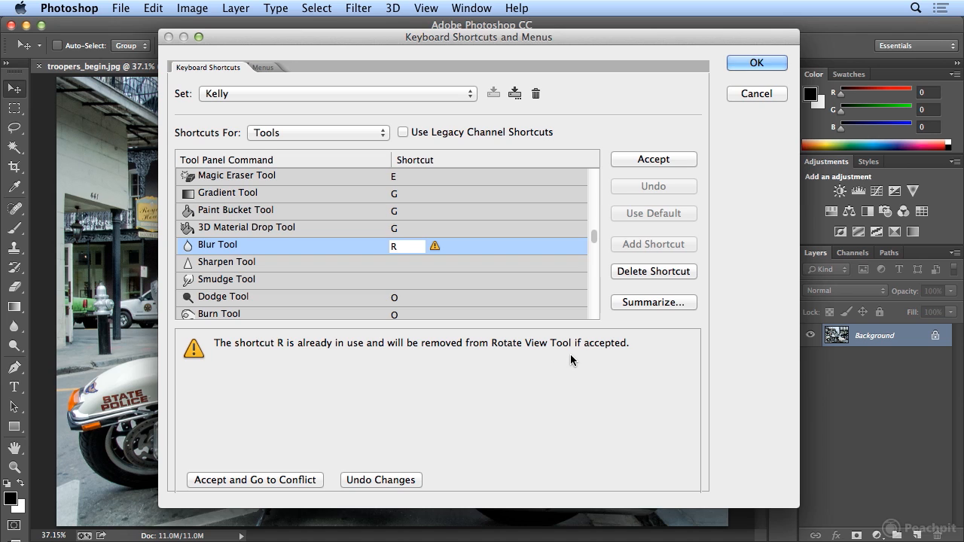
pyautogui.click(261, 478)
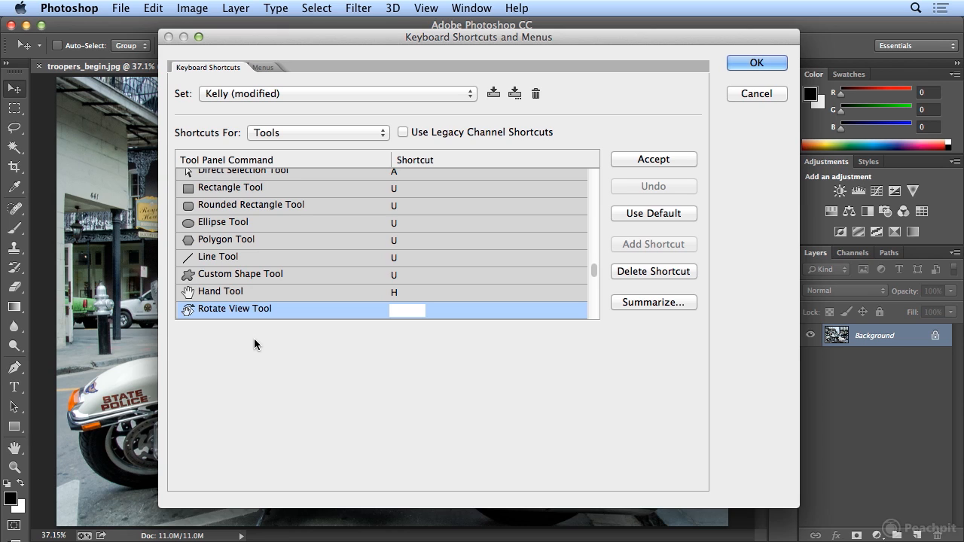
pyautogui.click(315, 128)
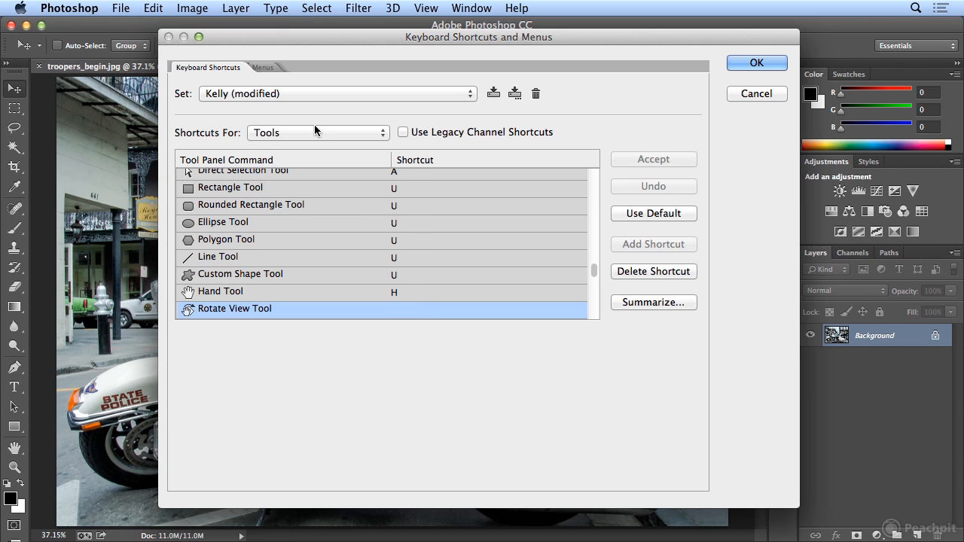
# Assign the shortcut F2 to the Select > Modify > Expand application menu command and accept the conflict with Cut.
pyautogui.click(314, 134)
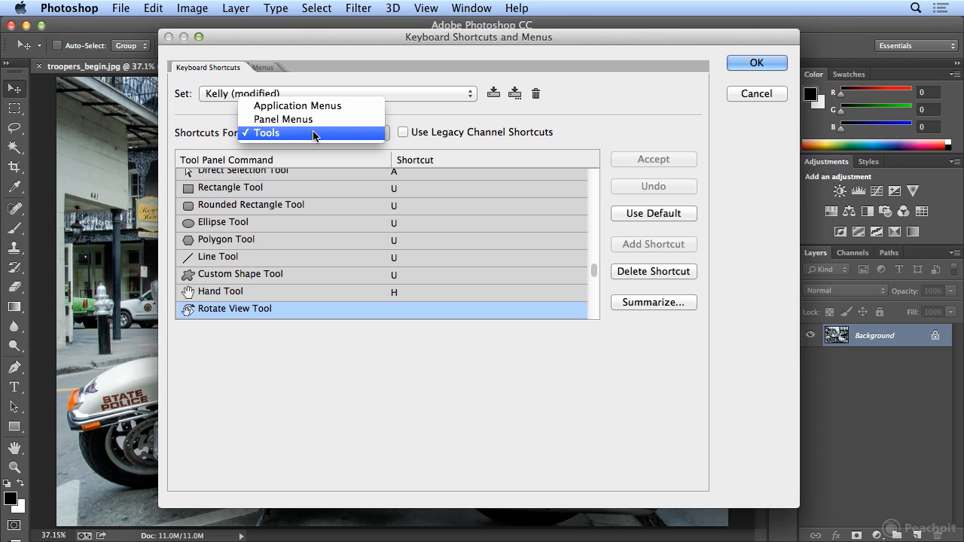
pyautogui.click(314, 109)
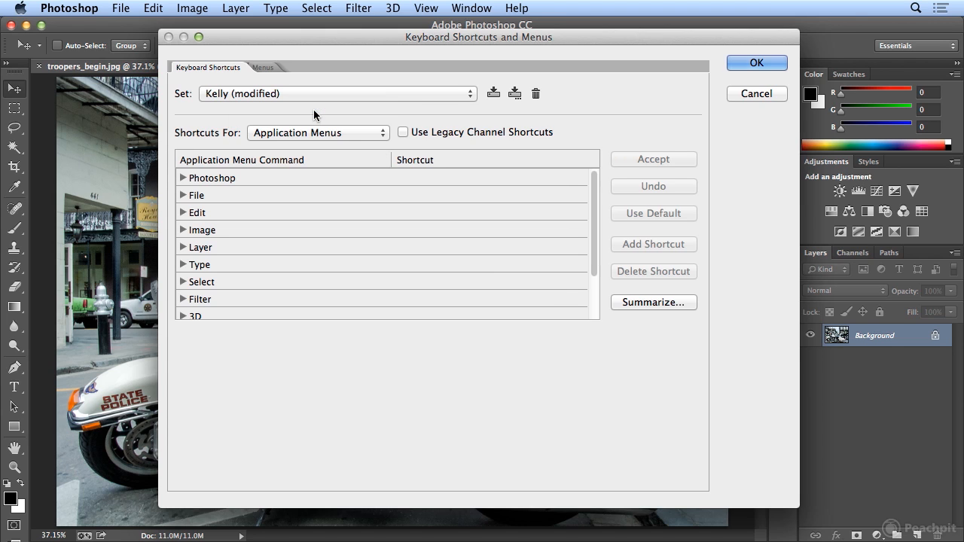
pyautogui.click(182, 283)
pyautogui.moveTo(595, 187); pyautogui.dragTo(580, 252)
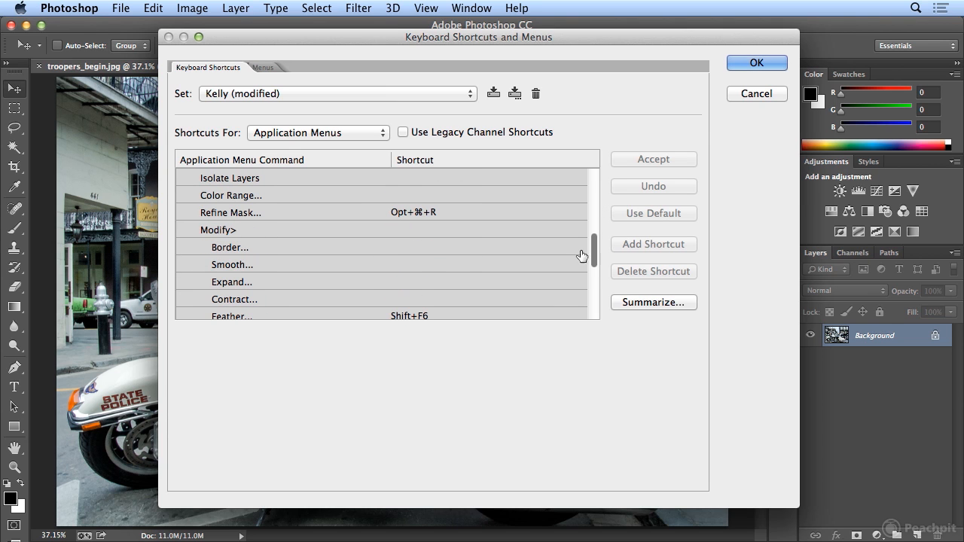
pyautogui.click(419, 282)
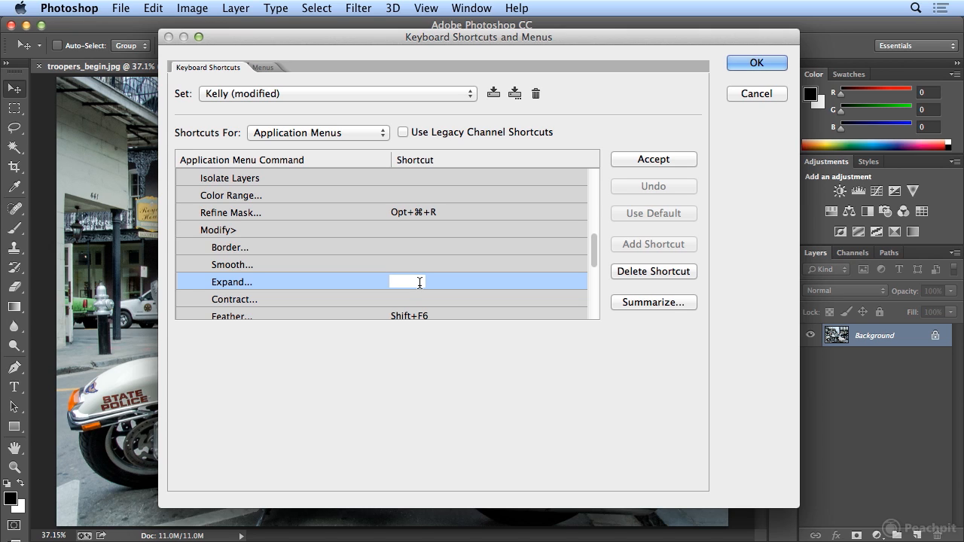
pyautogui.press('F1')
pyautogui.press('F2')
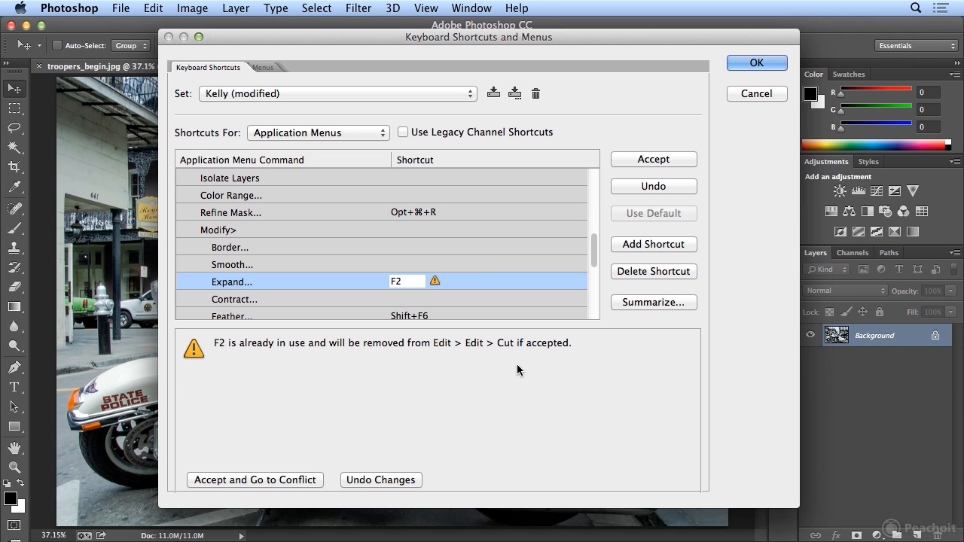
pyautogui.click(676, 157)
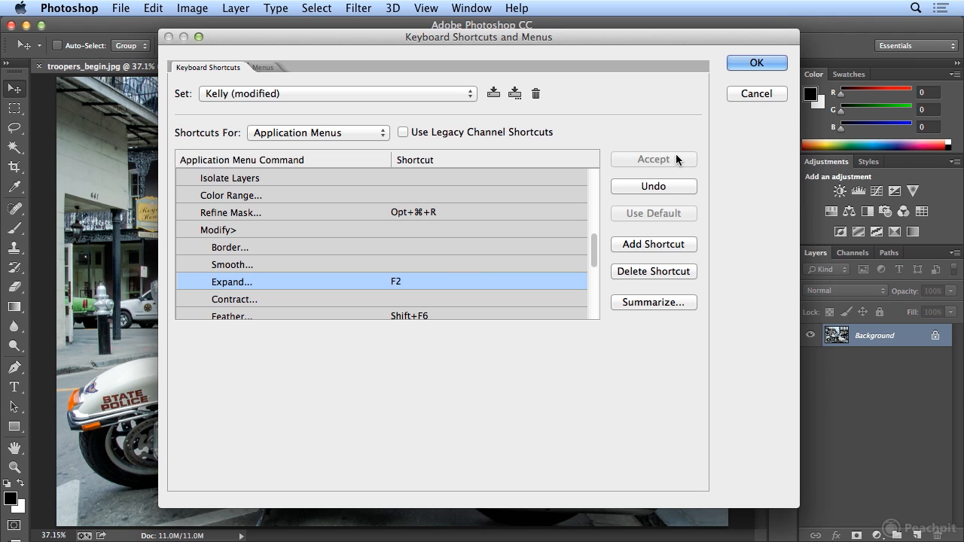
# Confirm the keyboard shortcut changes and activate the Blur Tool with its new shortcut.
pyautogui.click(770, 62)
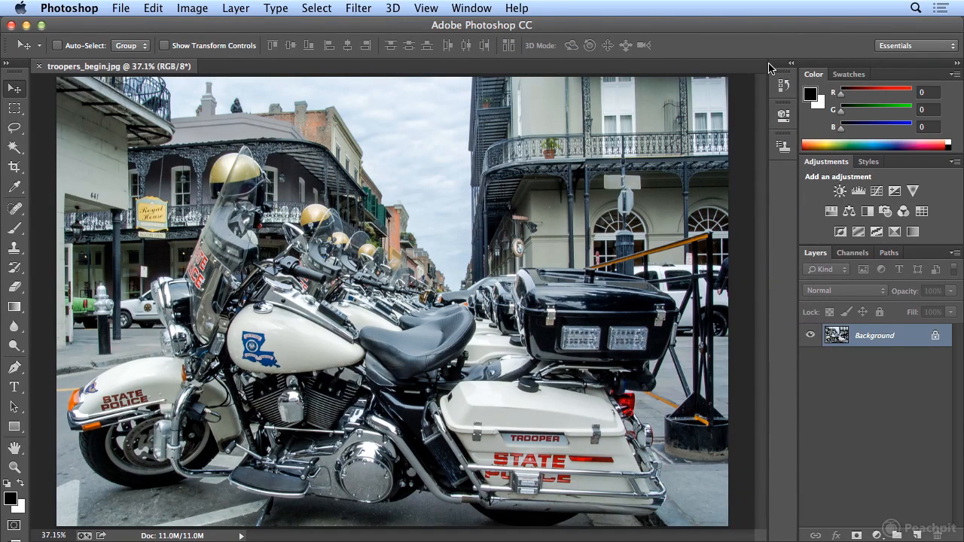
pyautogui.press('n')
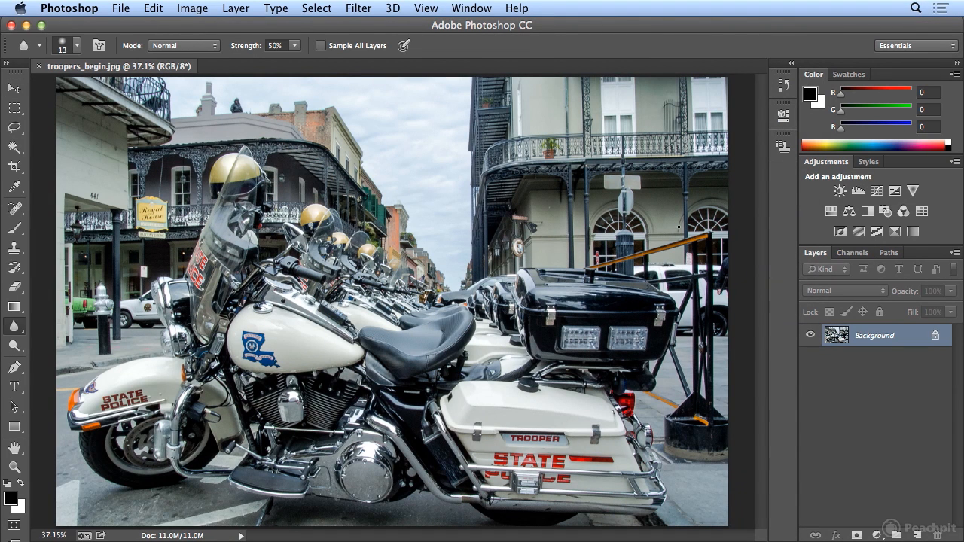
# Draw a rectangular marquee around the front motorcycle's helmet, call up Expand Selection with its new shortcut, and cancel it.
pyautogui.click(14, 110)
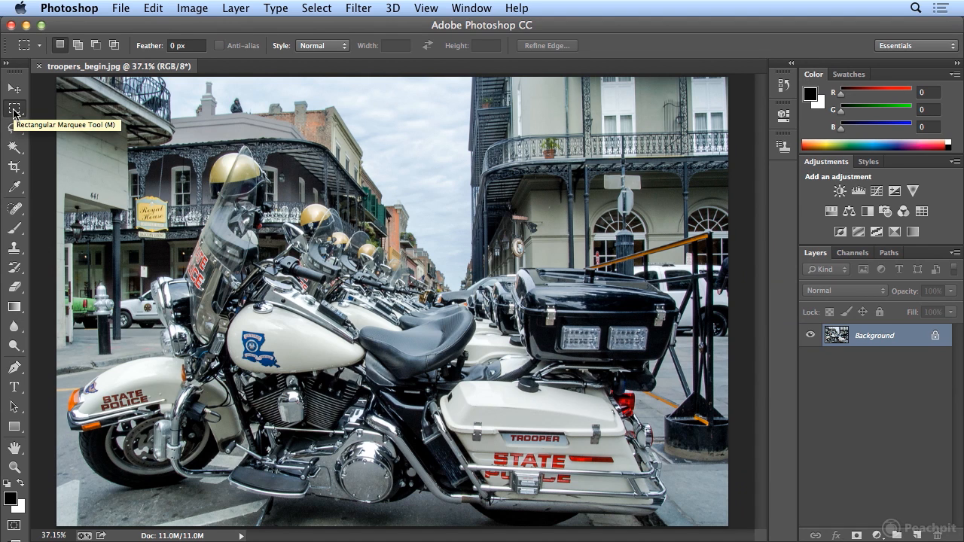
pyautogui.moveTo(259, 204); pyautogui.dragTo(304, 235)
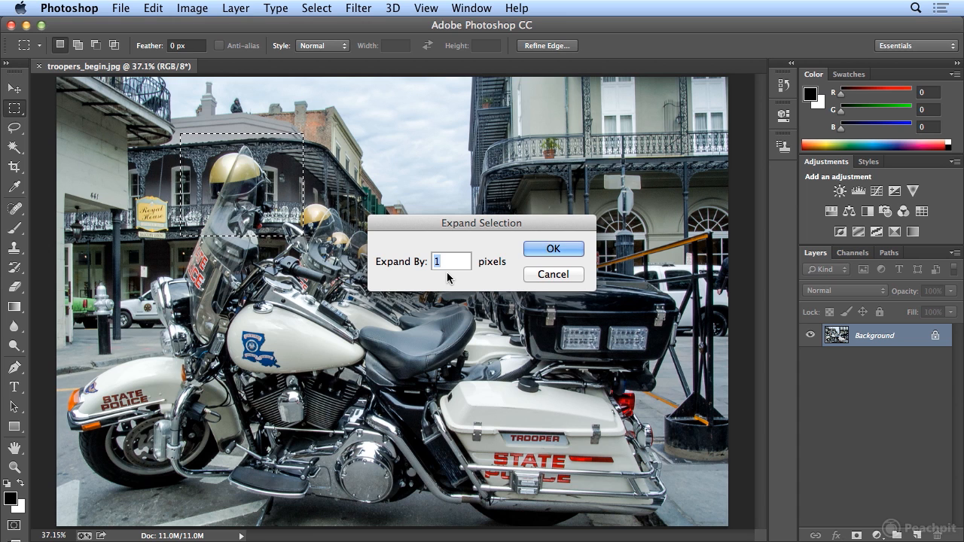
pyautogui.click(556, 273)
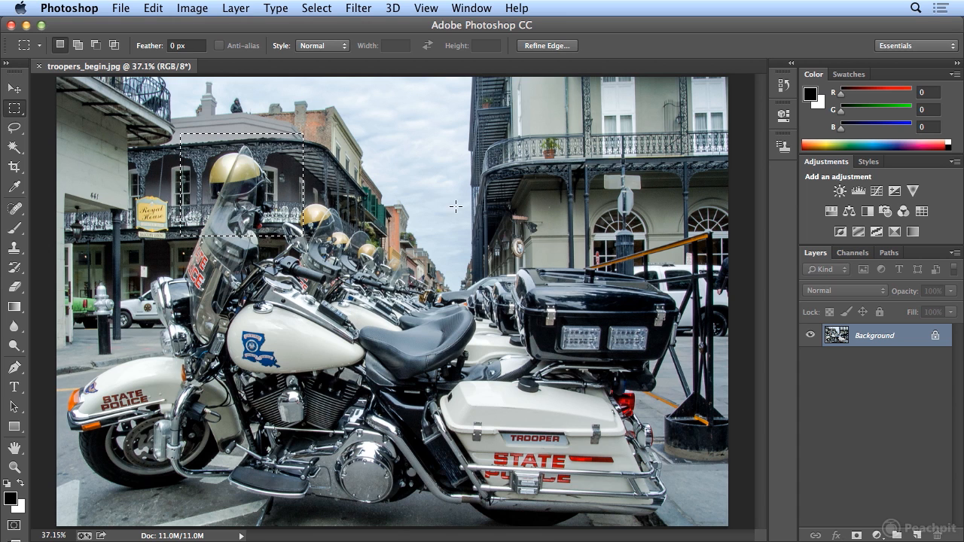
# Look through the Image and Edit commands to locate the Keyboard Shortcuts and Menus customization commands.
pyautogui.click(233, 13)
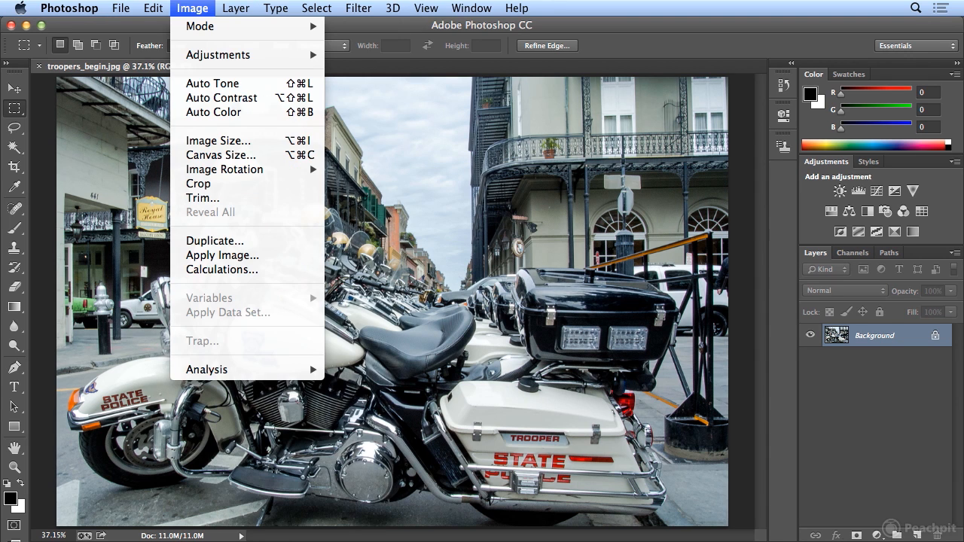
pyautogui.click(205, 9)
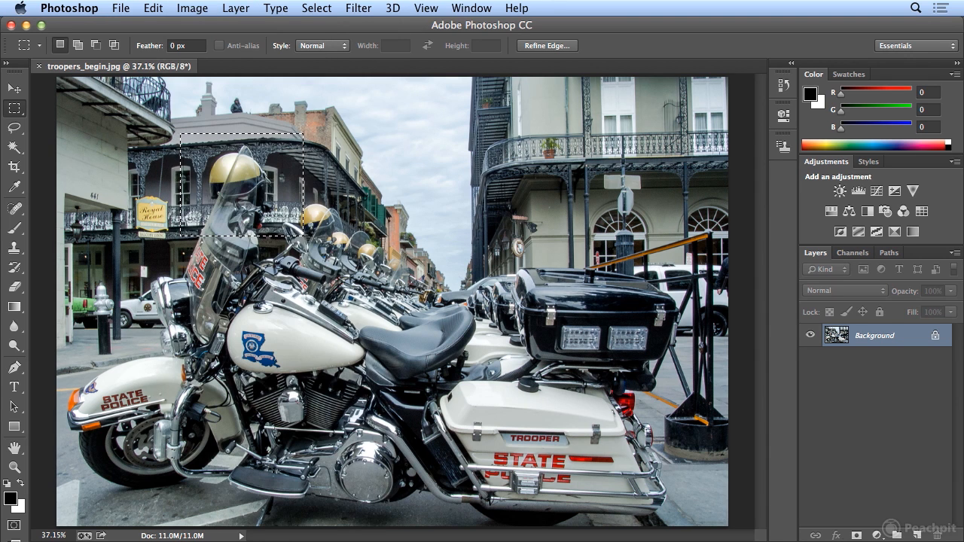
pyautogui.click(154, 8)
pyautogui.moveTo(233, 527)
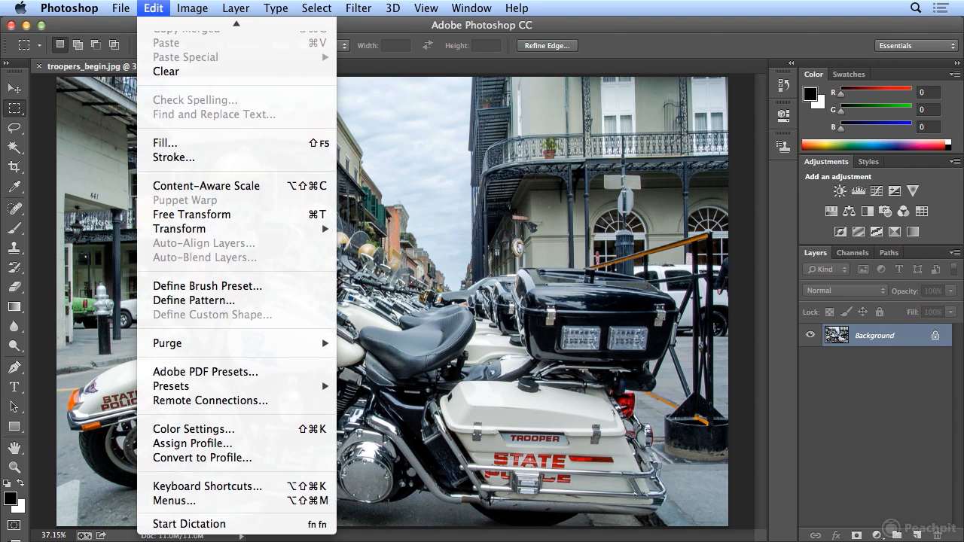